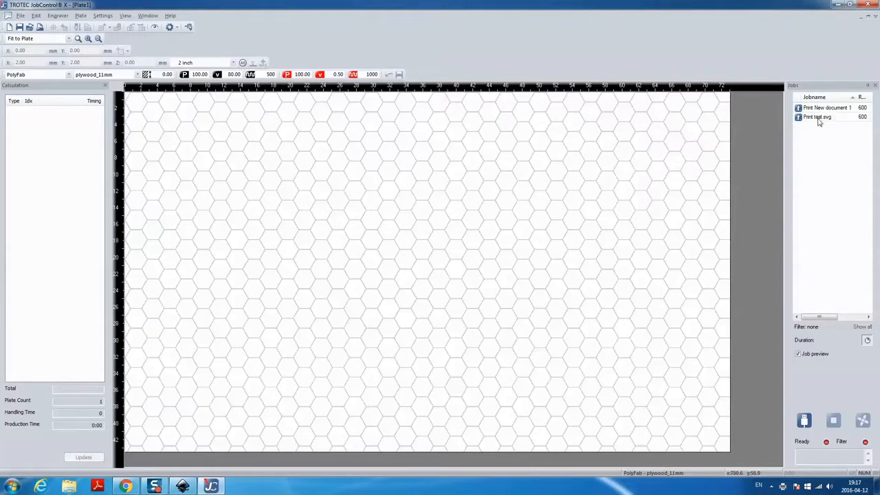
- Place the Print test.svg job on the plate and turn on the WYSIWYG preview
left_click_drag(818, 121, 232, 155)
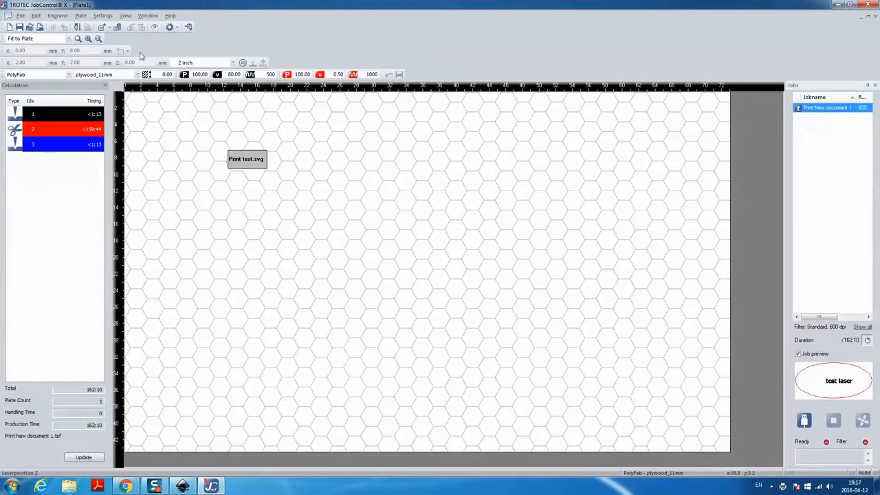
left_click(125, 15)
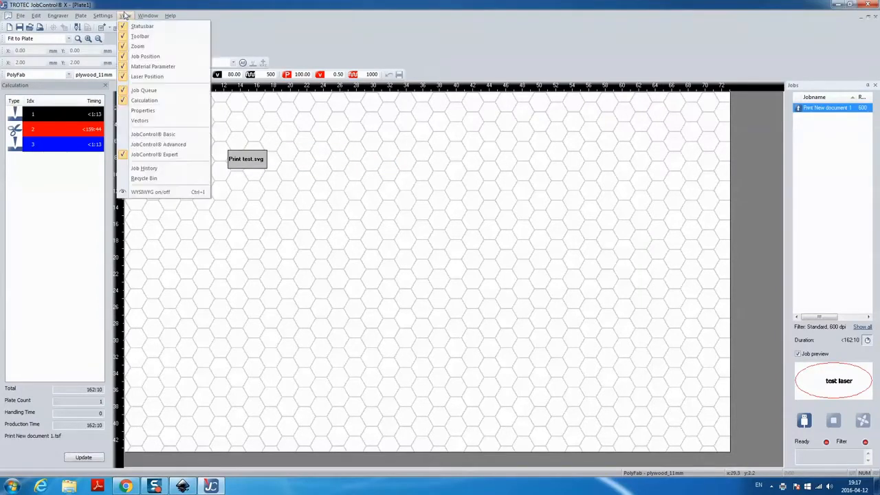
left_click(153, 192)
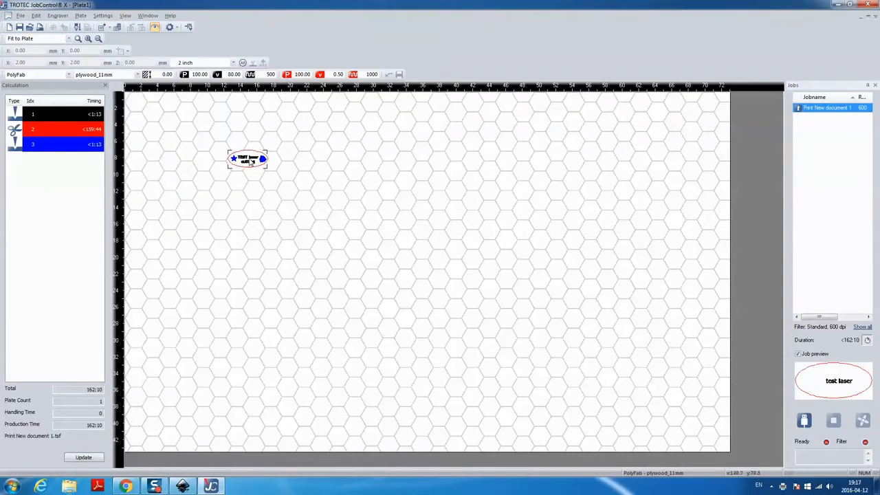
- Connect to the laser cutter and move the job's corner onto the laser head position at X 50.40, Y 27.84 mm
mouse_move(251, 162)
left_mouse_down()
mouse_move(228, 156)
mouse_move(271, 157)
mouse_move(184, 152)
mouse_move(247, 153)
left_mouse_up()
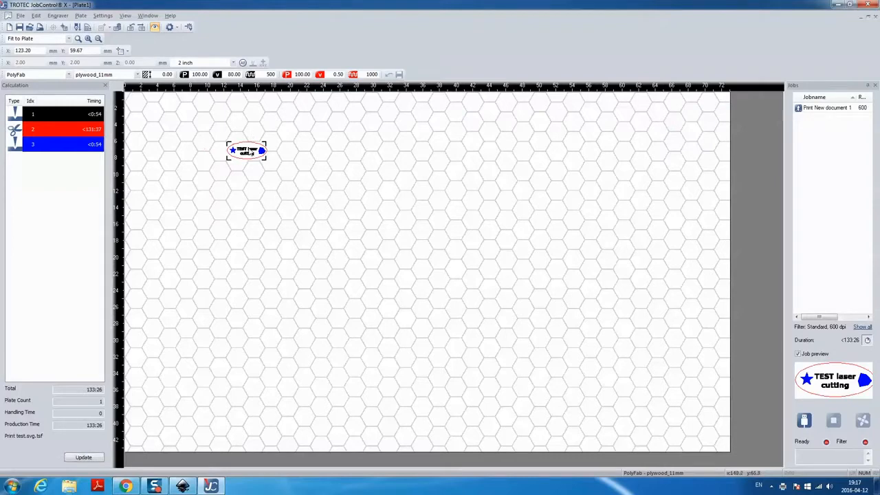
left_click_drag(251, 150, 238, 145)
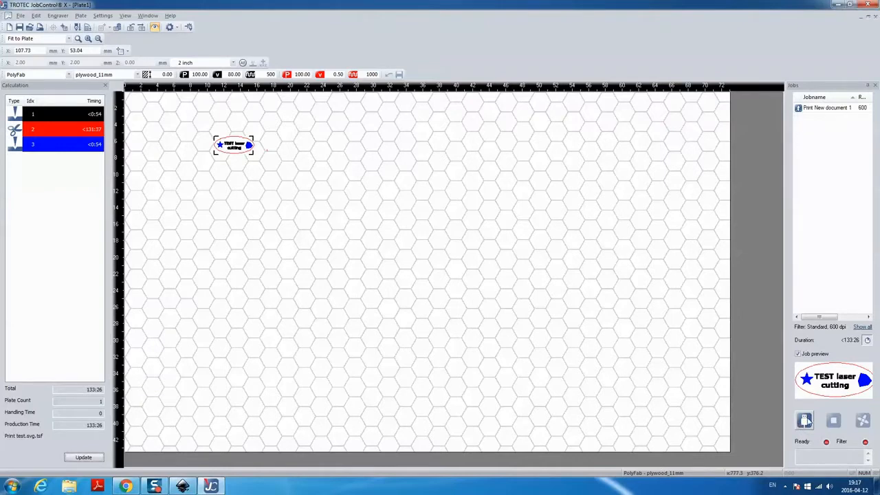
left_click(805, 420)
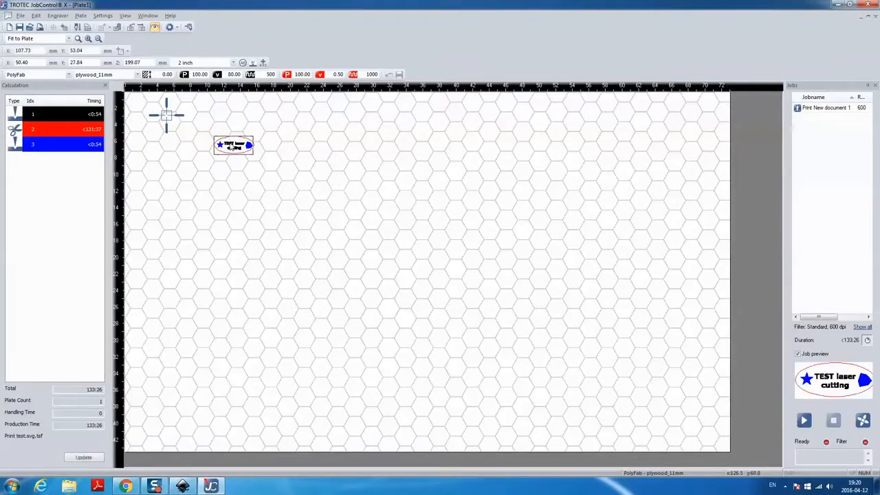
left_click_drag(230, 148, 185, 130)
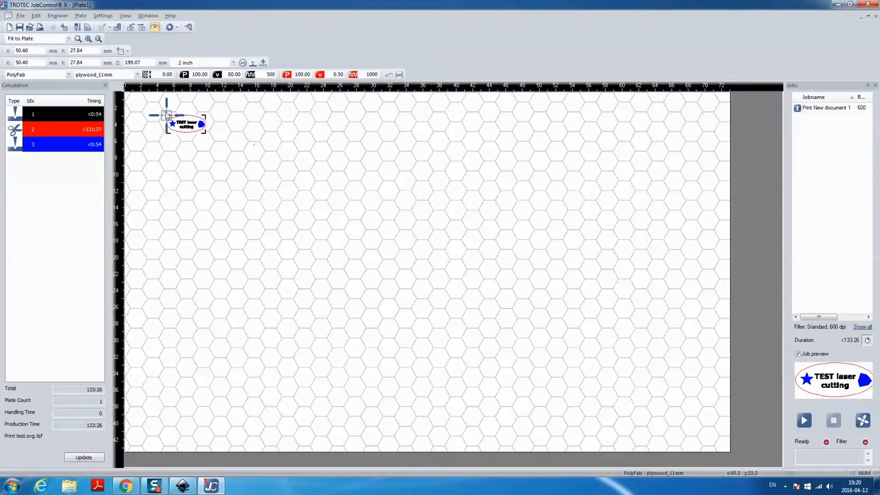
- Update the production time calculation and inspect the placed job up close on the plate
left_click(92, 459)
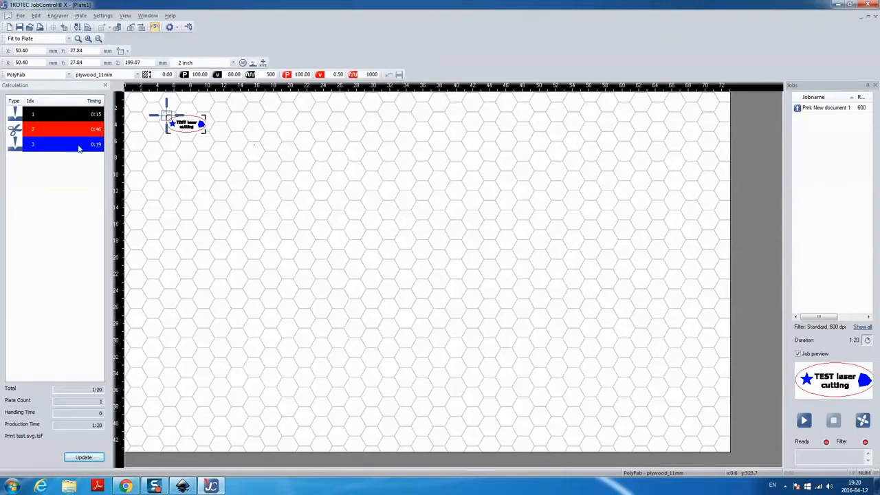
left_click(196, 144)
scroll(196, 143, "up", 2)
scroll(413, 276, "up", 1)
scroll(449, 276, "down", 1)
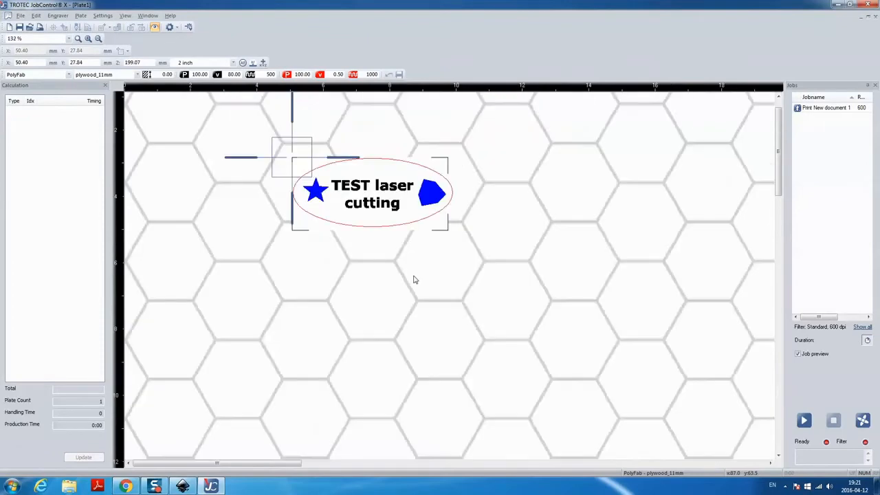
scroll(421, 298, "down", 2)
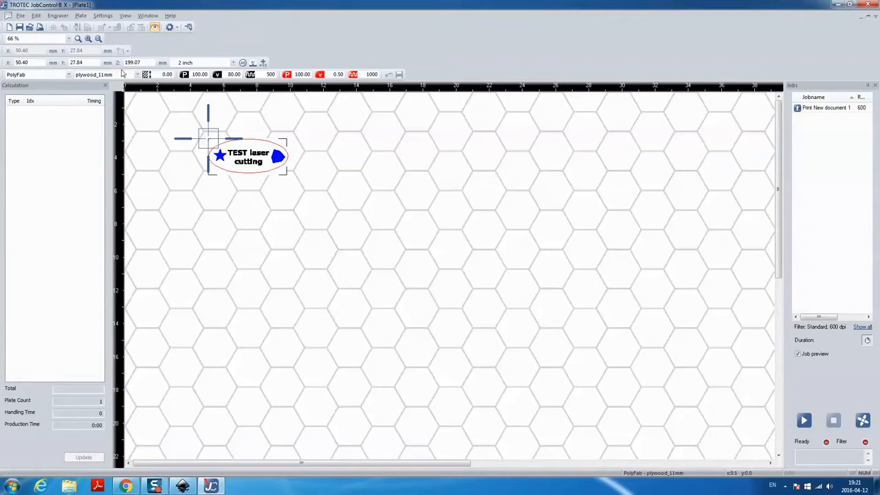
left_click(803, 420)
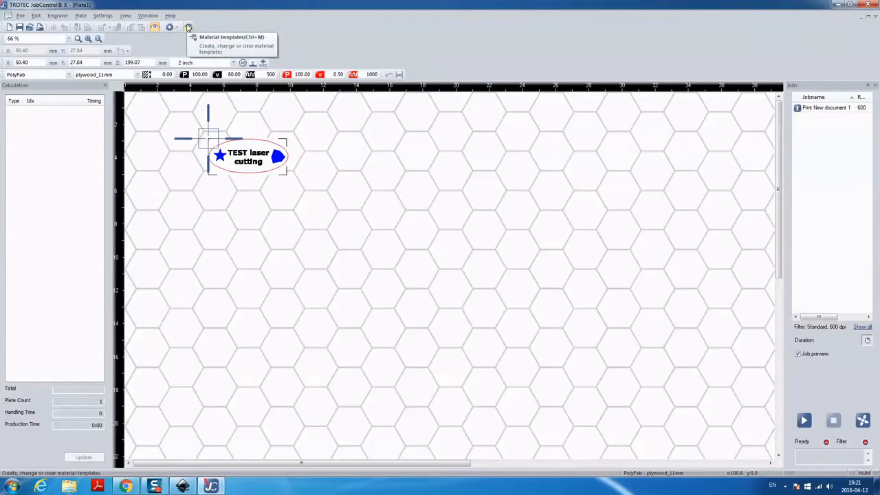
- Open the material database and look through the air assist options for the red cut process of plywood_11mm
left_click(188, 26)
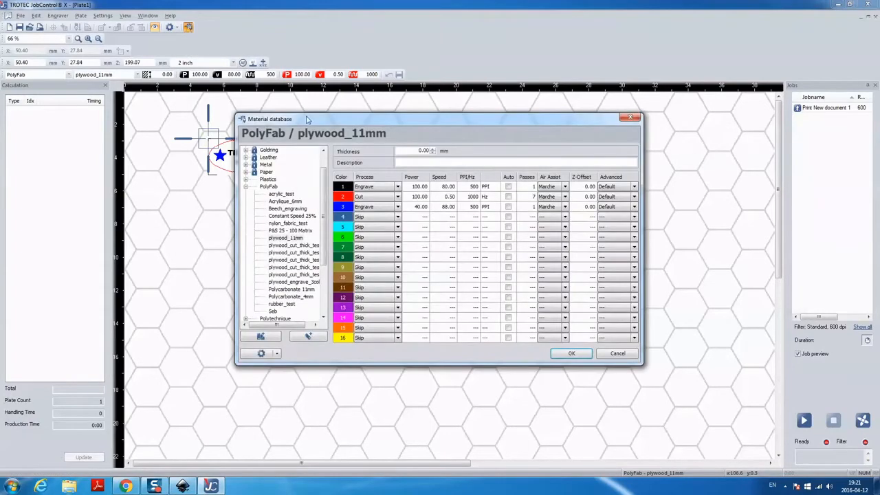
left_click_drag(308, 126, 382, 130)
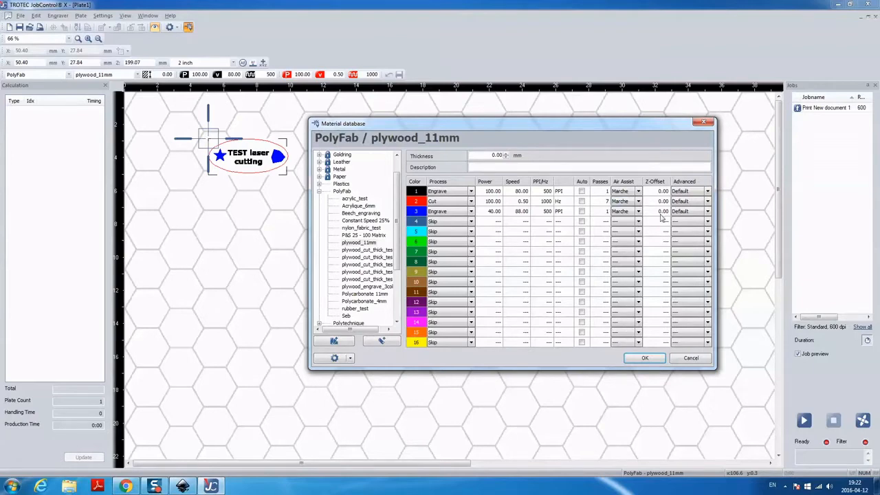
left_click(639, 202)
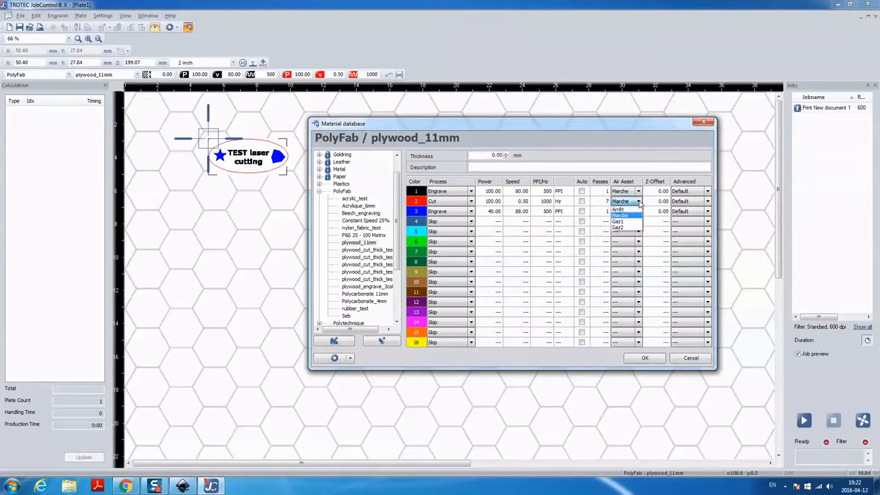
left_click(639, 201)
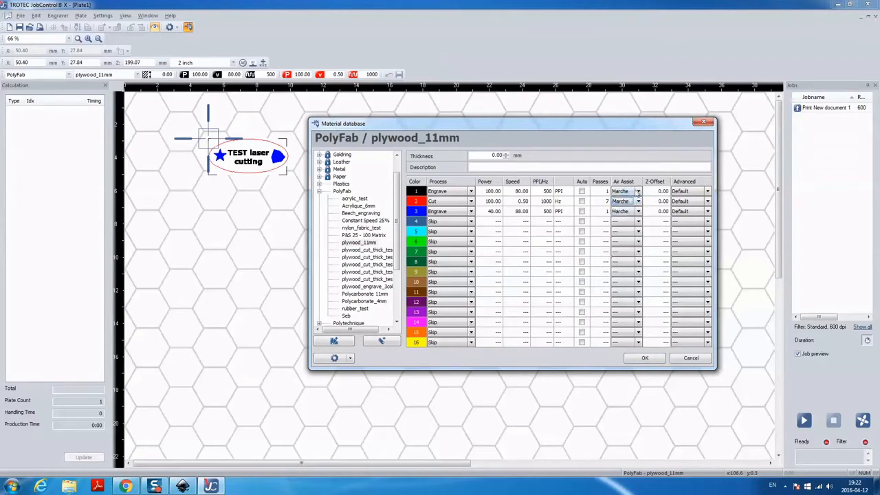
left_click(638, 203)
left_click(629, 217)
- Review the air assist, Z-offset and process settings of the black, red and blue colors in plywood_11mm
left_click(658, 201)
left_click(646, 201)
left_click(647, 192)
left_click(645, 201)
left_click(650, 212)
left_click(647, 203)
left_click(646, 193)
left_click(451, 193)
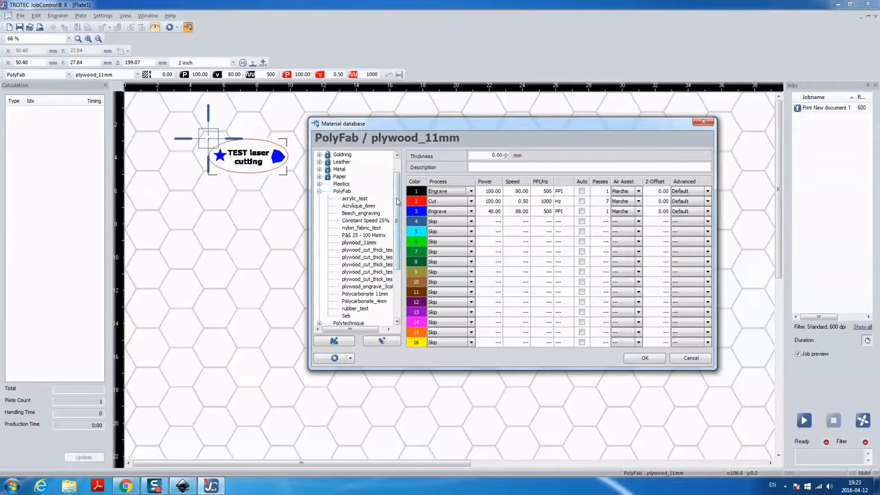
- Examine the materials in the Glass, Leather, Metal, Paper, Plastics and PolyFab groups of the material database
scroll(397, 200, "up", 1)
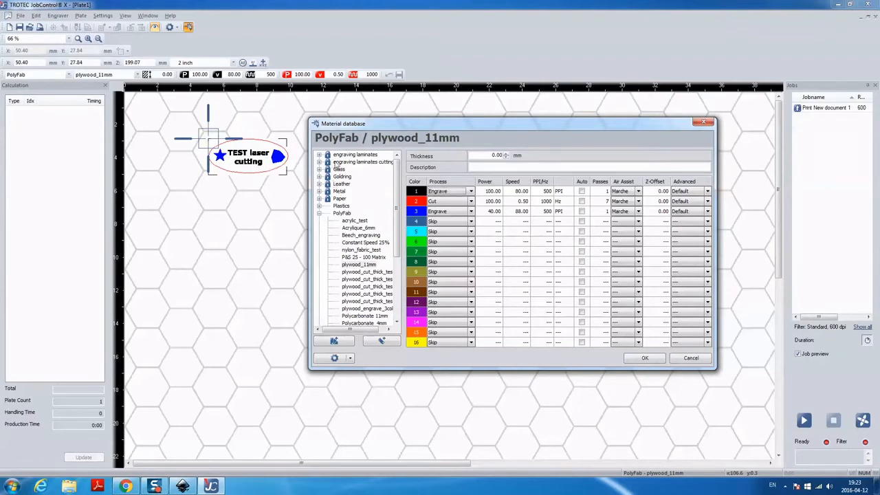
left_click(319, 170)
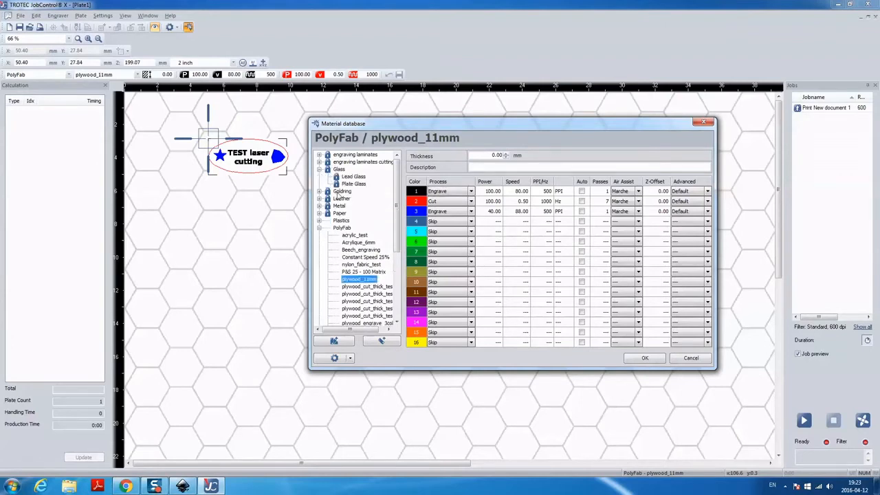
left_click(319, 198)
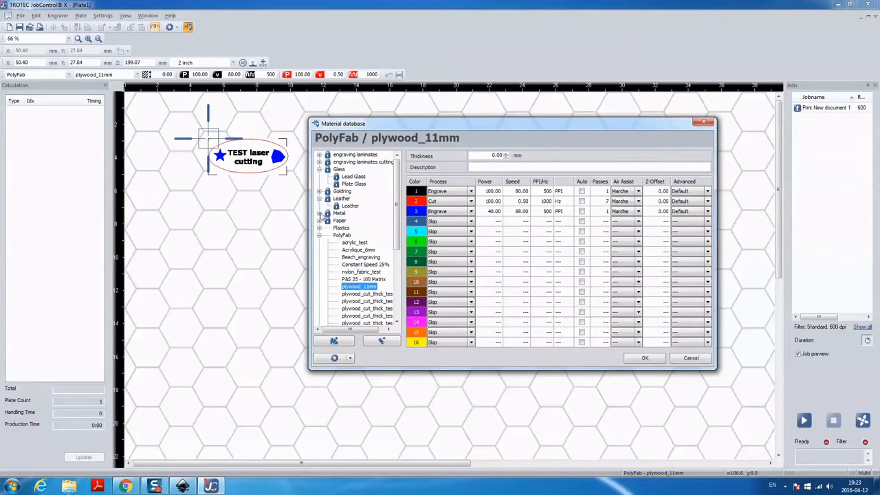
left_click(319, 214)
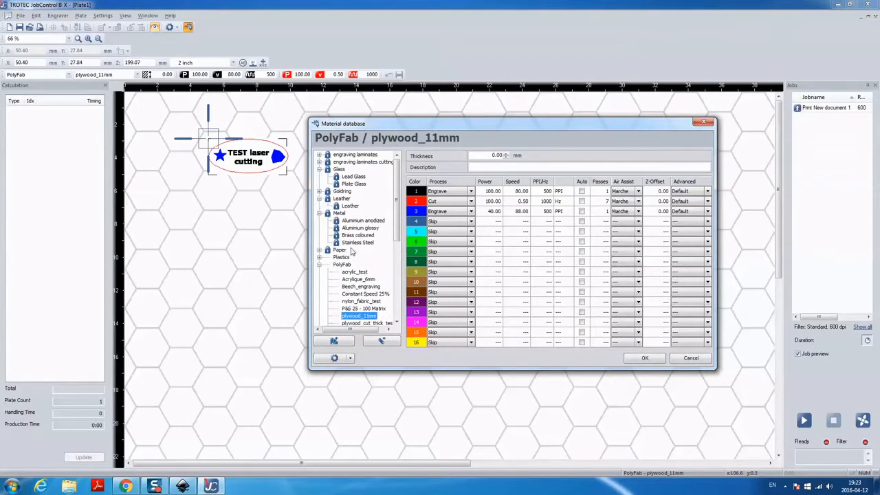
scroll(347, 249, "down", 1)
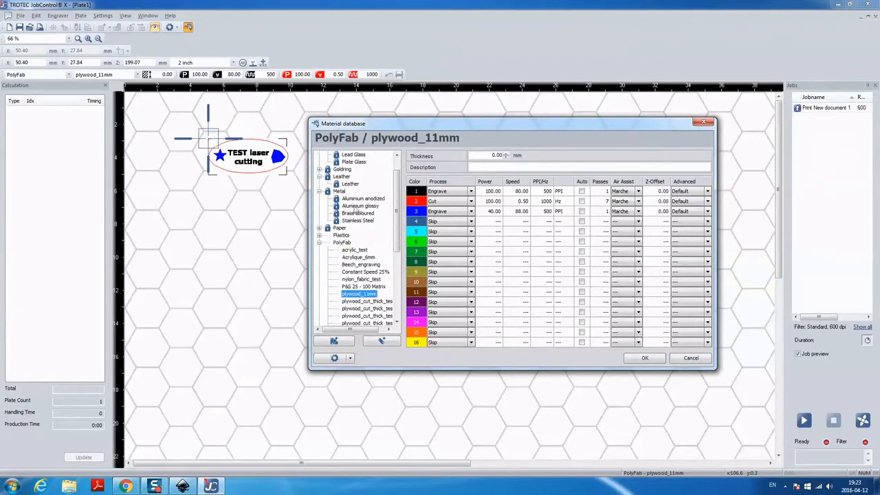
left_click(318, 228)
left_click(319, 265)
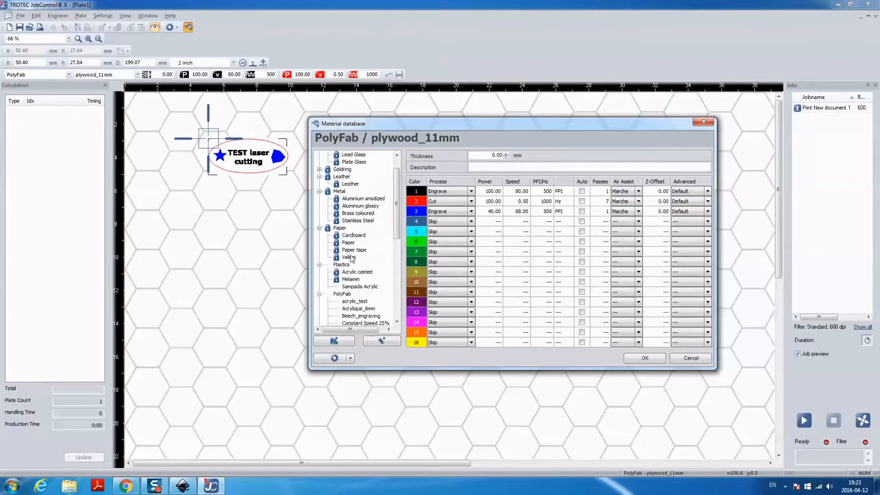
scroll(350, 258, "down", 2)
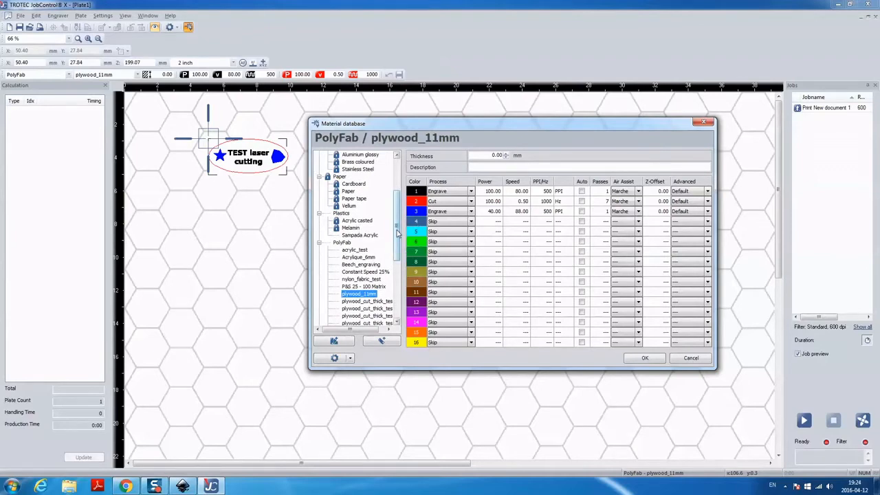
left_click_drag(396, 234, 397, 229)
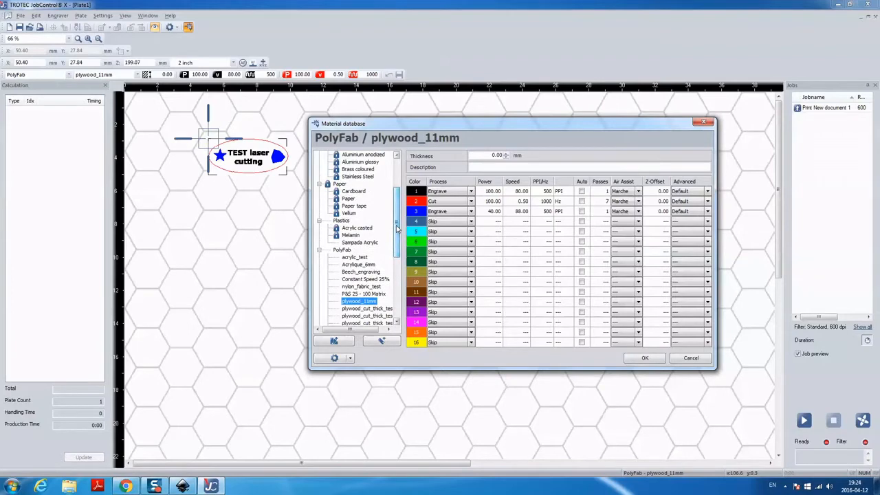
scroll(364, 179, "up", 2)
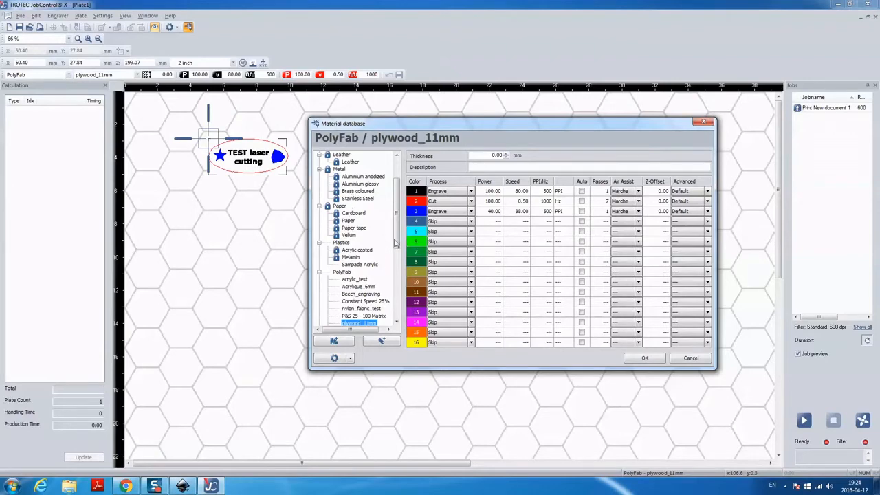
scroll(395, 244, "down", 4)
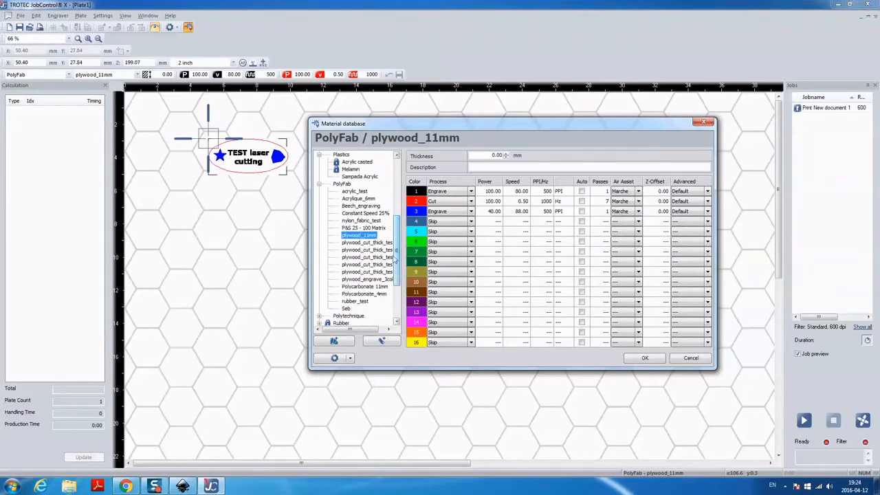
- Create a new material in the PolyFab group with the description mon_materiau
right_click(341, 185)
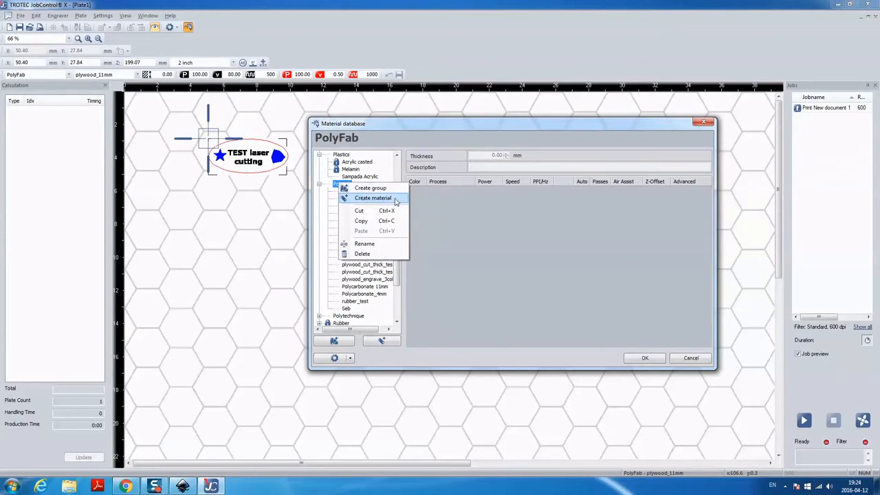
left_click(385, 343)
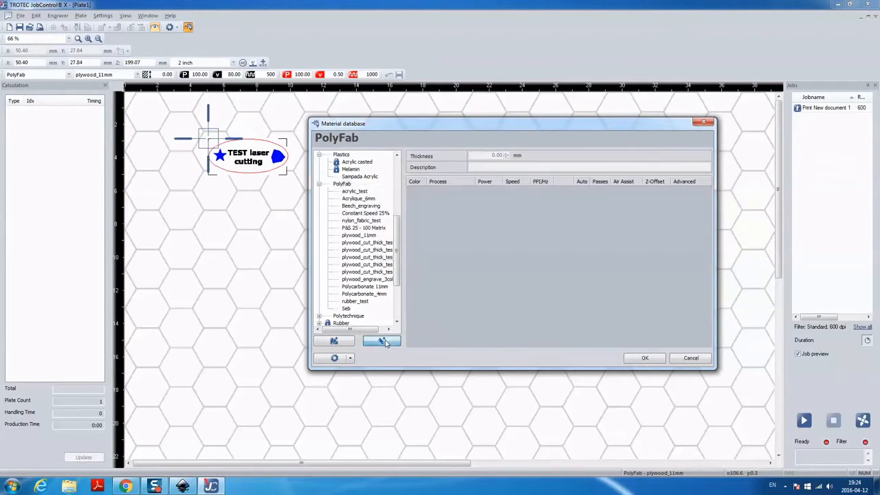
left_click(481, 166)
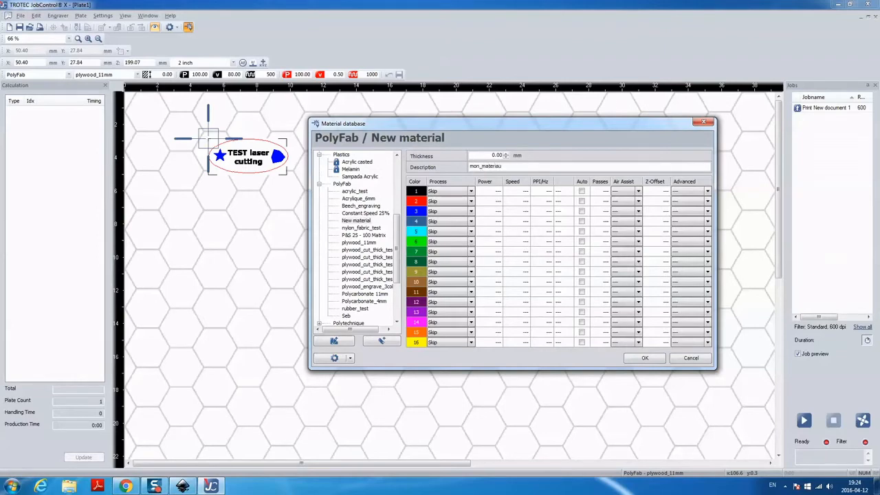
- Set the new material's black color 1 to Engrave at speed 20 and its blue color 3 to Cut
left_click(471, 192)
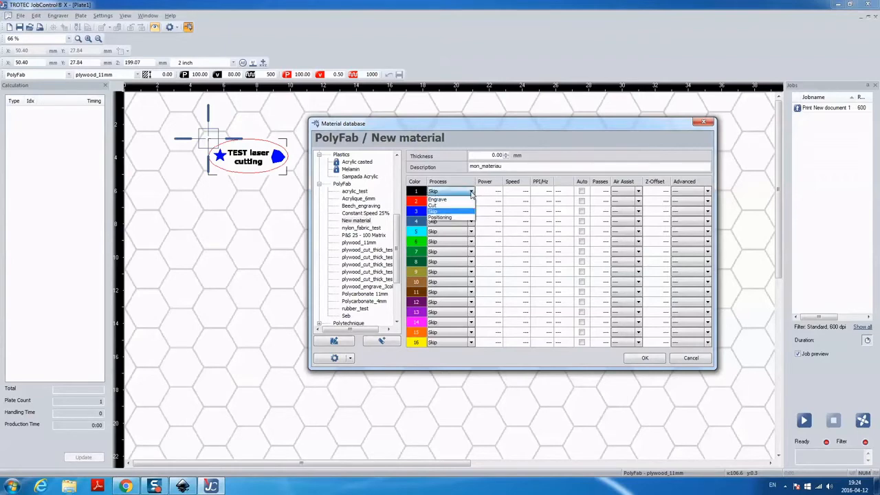
left_click(465, 201)
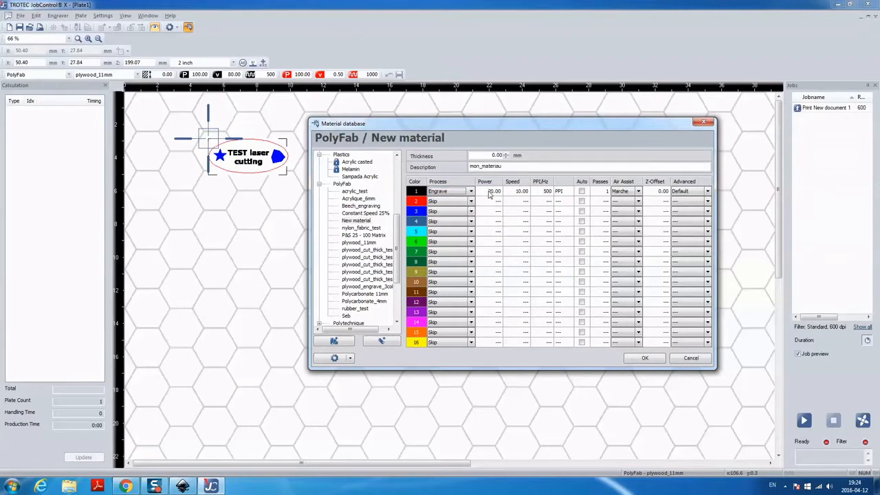
left_click(518, 192)
type("20")
left_click(471, 213)
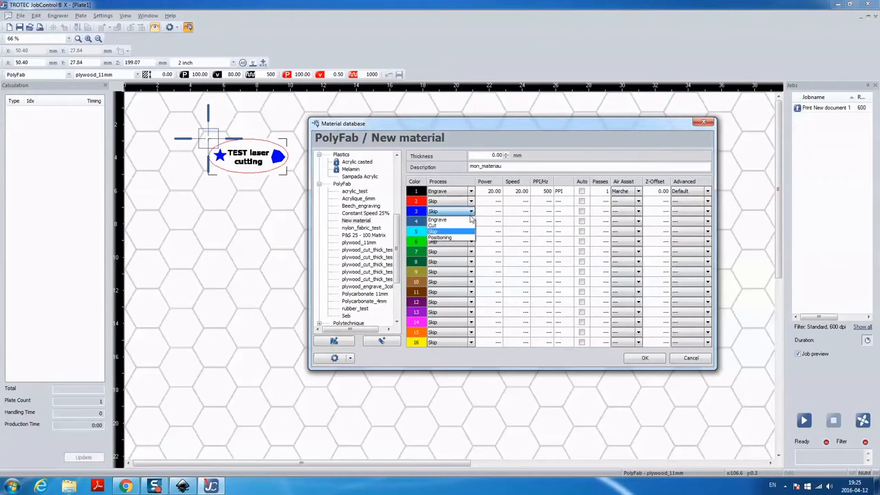
left_click(472, 229)
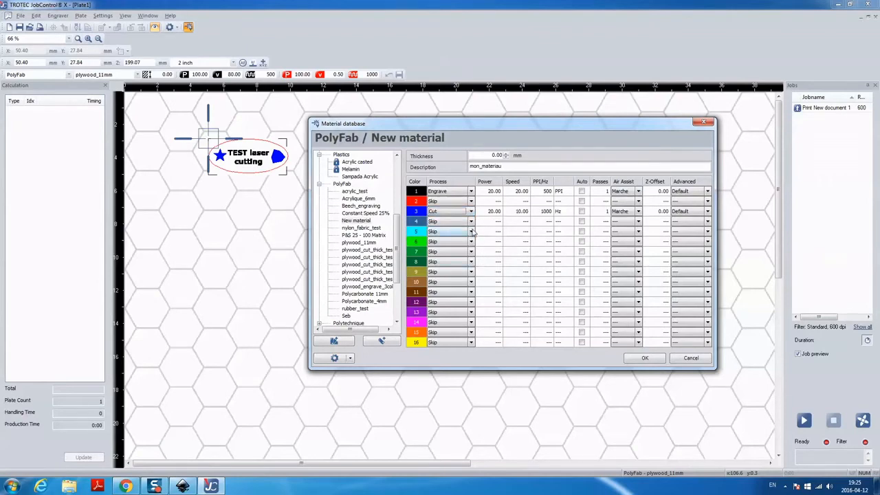
- Set the new material's brown color 11 to Engrave with a power of 40
left_click(471, 293)
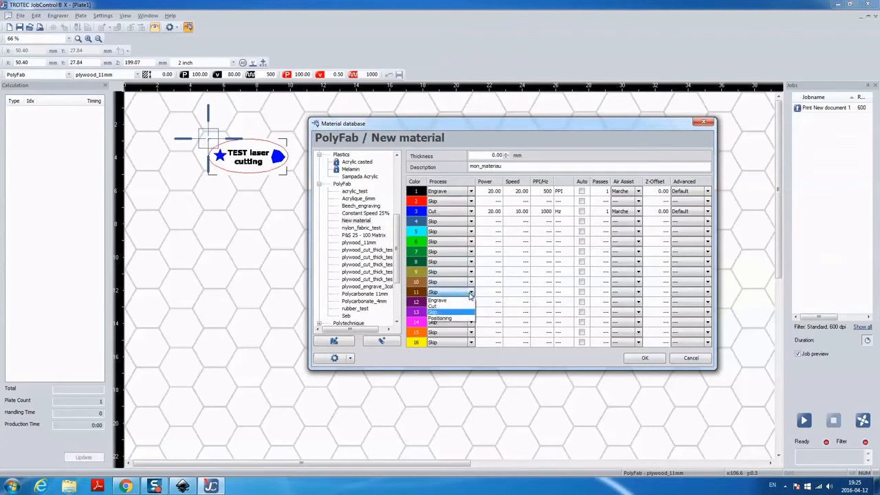
left_click(447, 312)
left_click(488, 293)
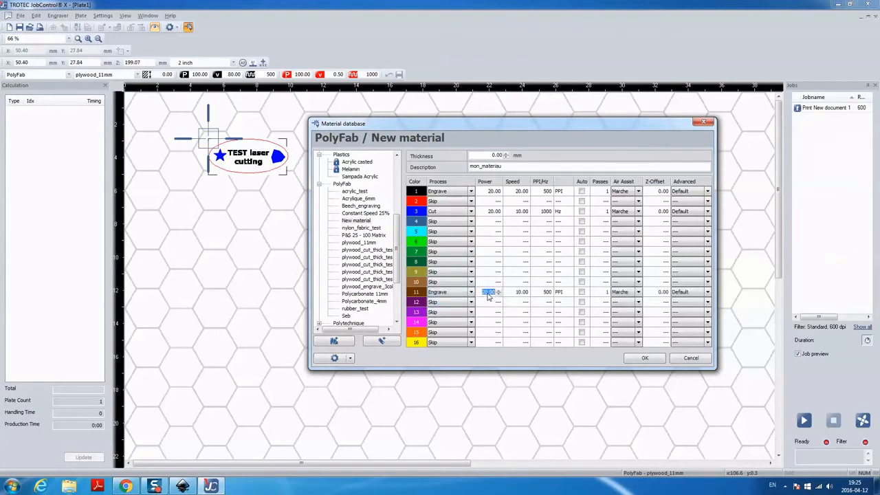
type("40")
key("Return")
left_click(493, 293)
key("Tab")
- Check the air assist options for the blue and black colors and save the new material
left_click(485, 211)
left_click(640, 212)
left_click(639, 194)
left_click(645, 359)
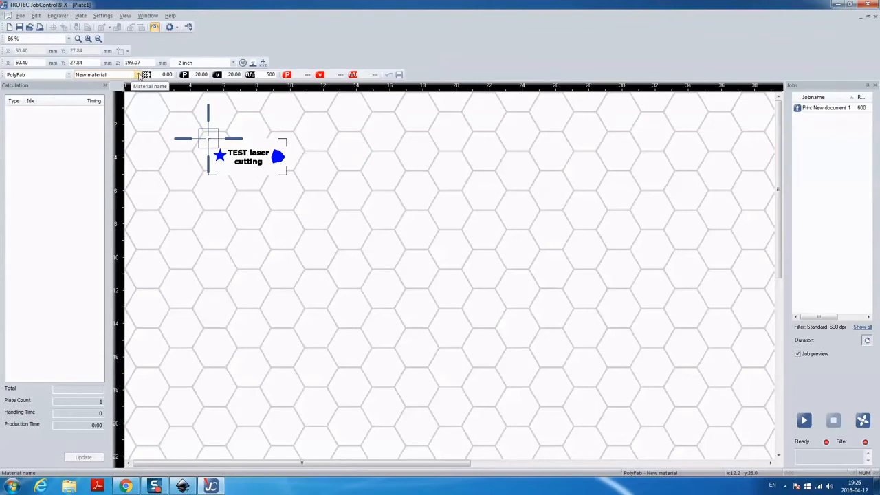
- Reopen the material database and apply PolyFab plywood_11mm as the active material
left_click(188, 28)
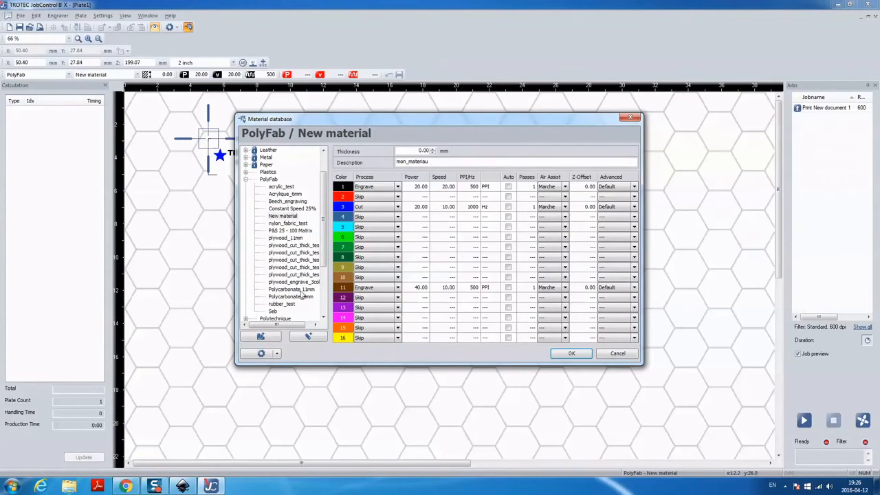
left_click(300, 239)
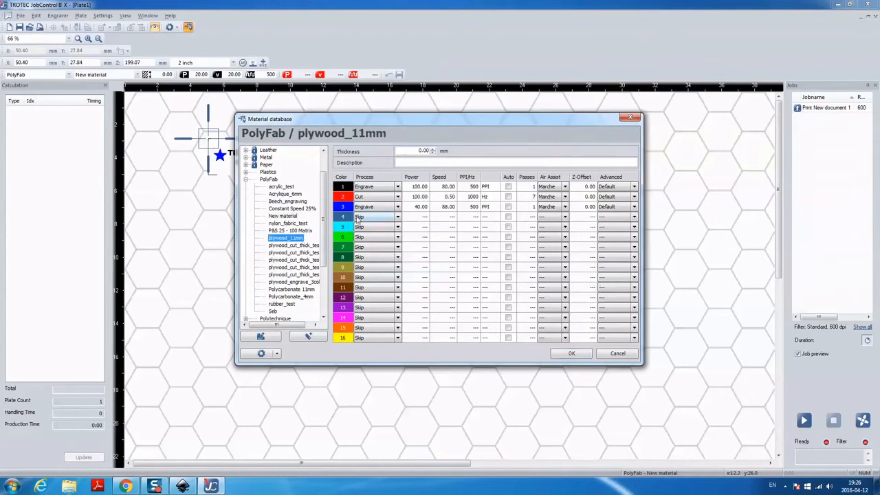
left_click(572, 353)
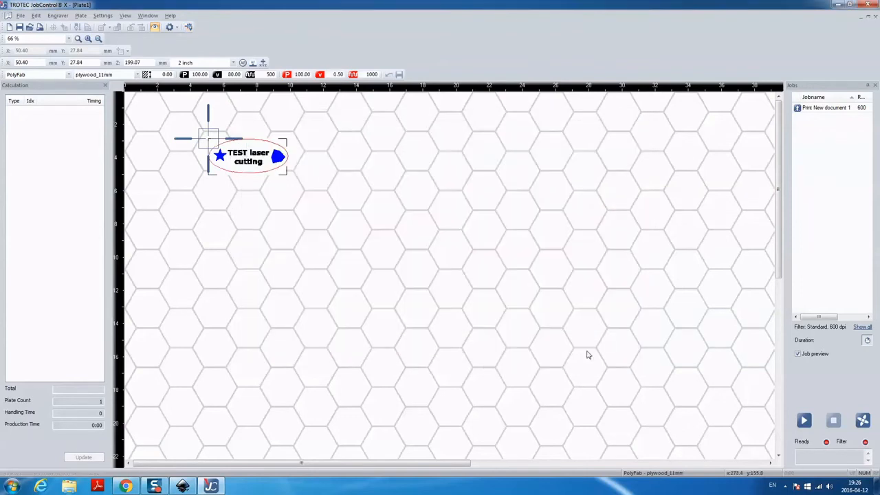